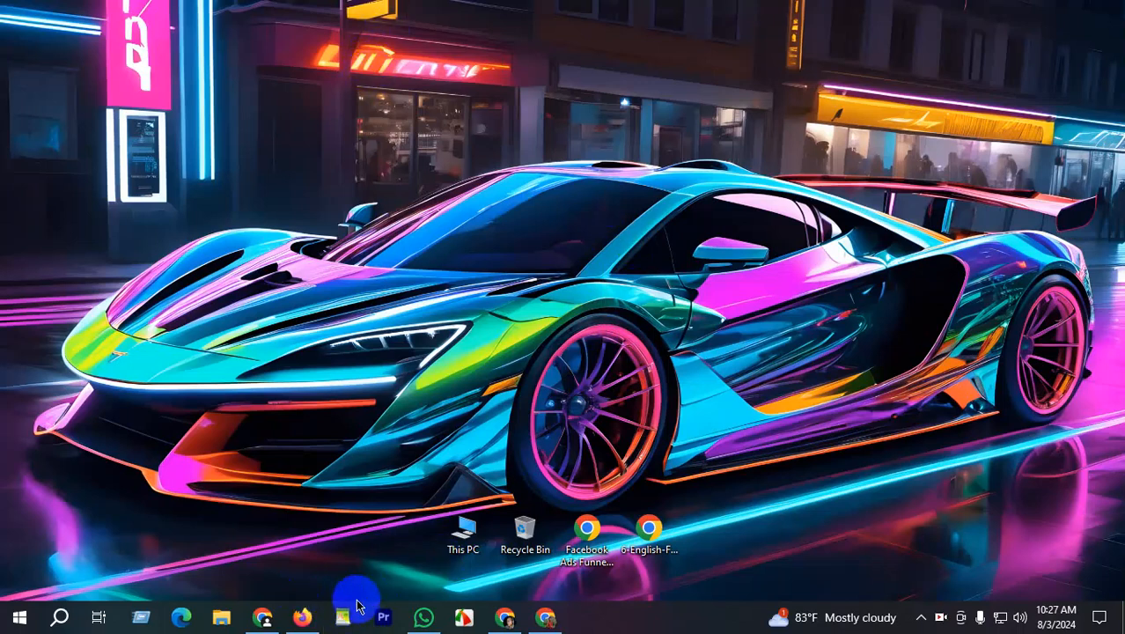
- Bring the Firefox window up from the taskbar, showing its New Tab page
{"action": "left_click", "coordinate": [302, 616]}
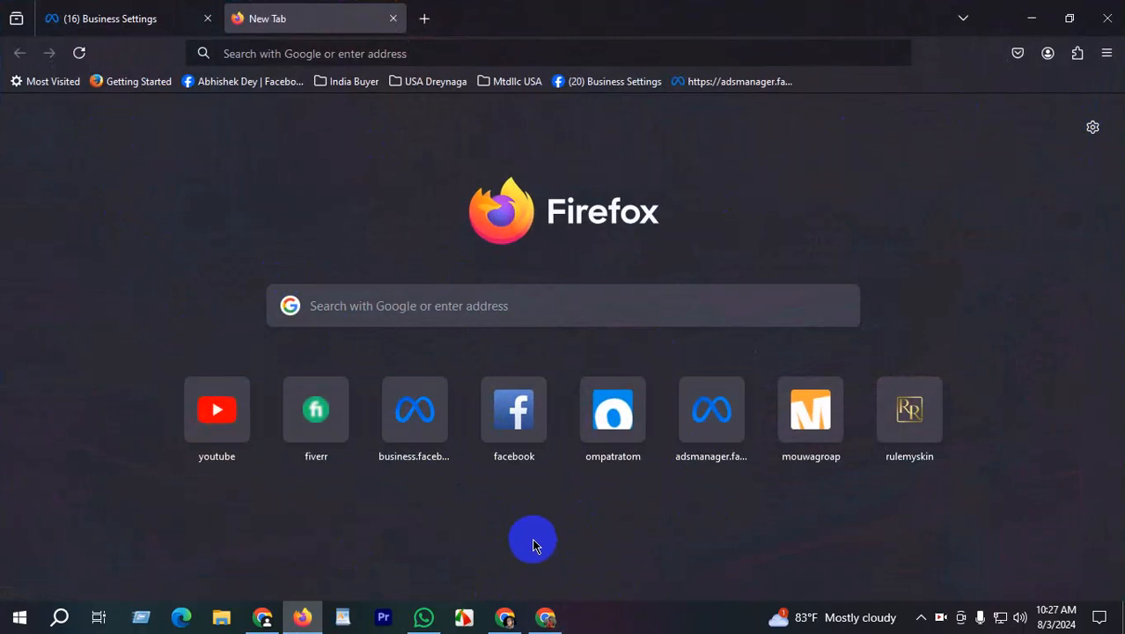
{"action": "left_click", "coordinate": [293, 56]}
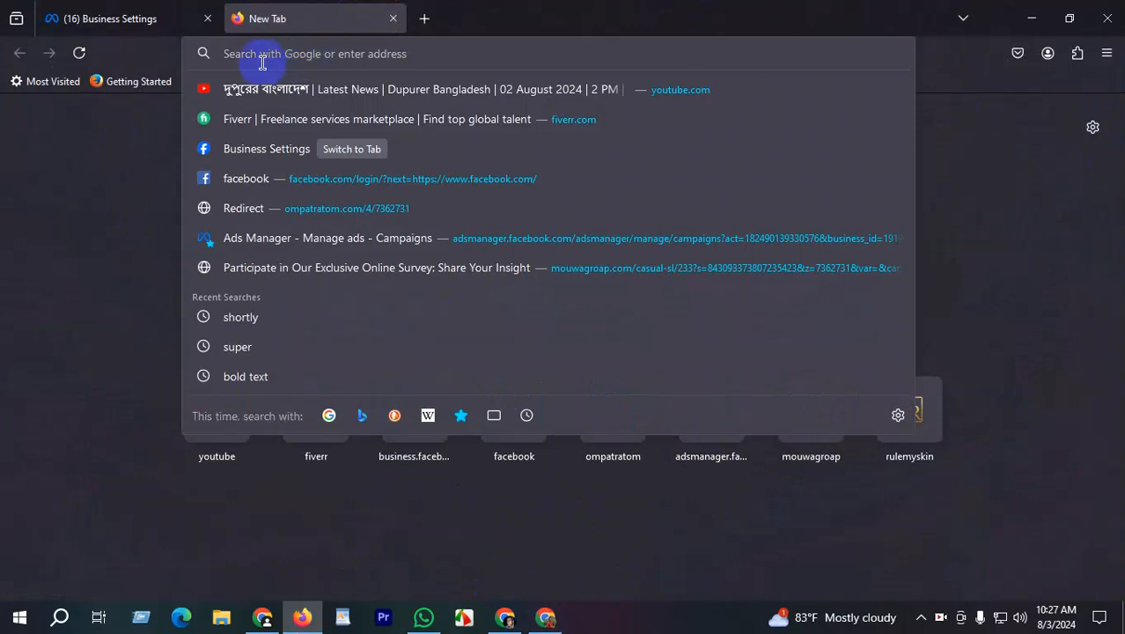
{"action": "type", "text": "https://business.facebook.com/settings/"}
{"action": "left_click_drag", "start_coordinate": [467, 53], "coordinate": [108, 100]}
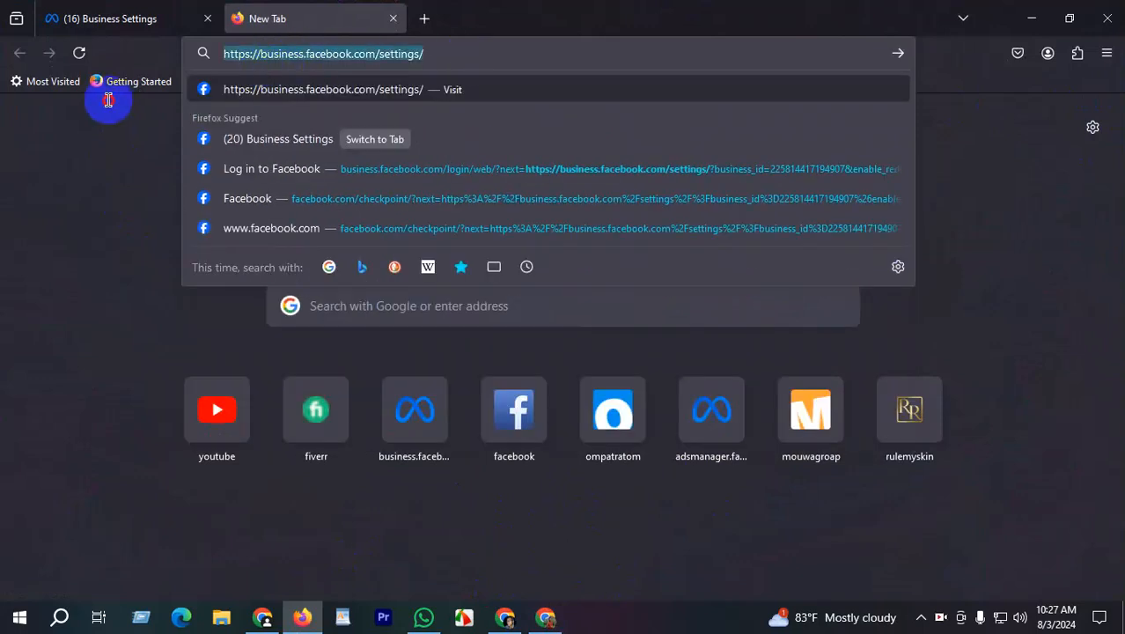
{"action": "left_click_drag", "start_coordinate": [426, 53], "coordinate": [175, 56]}
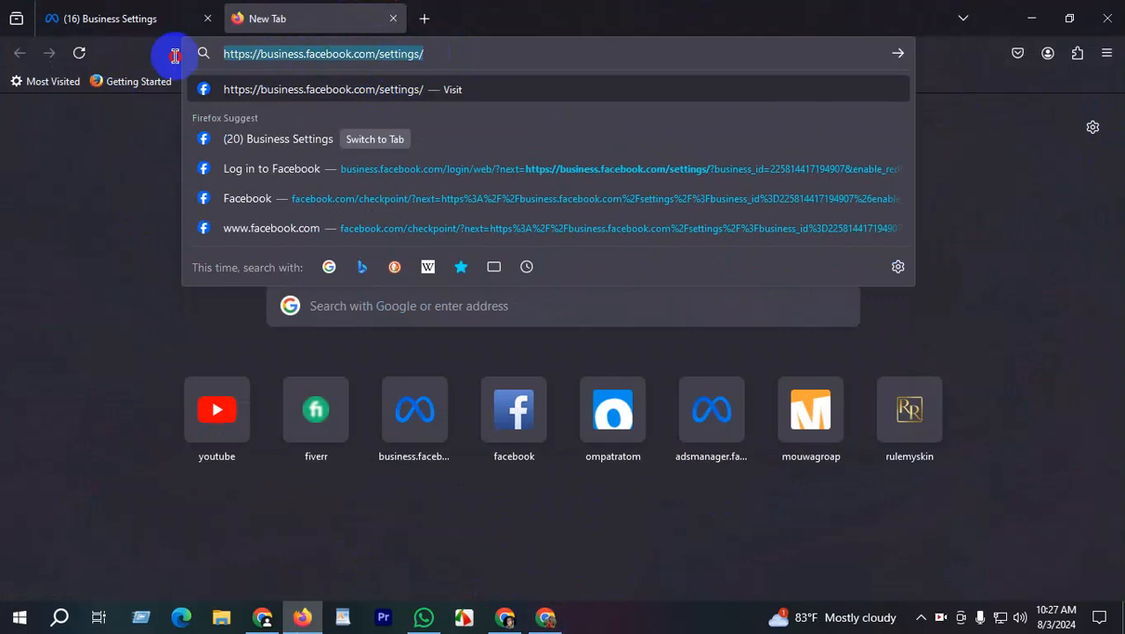
{"action": "left_click", "coordinate": [261, 56]}
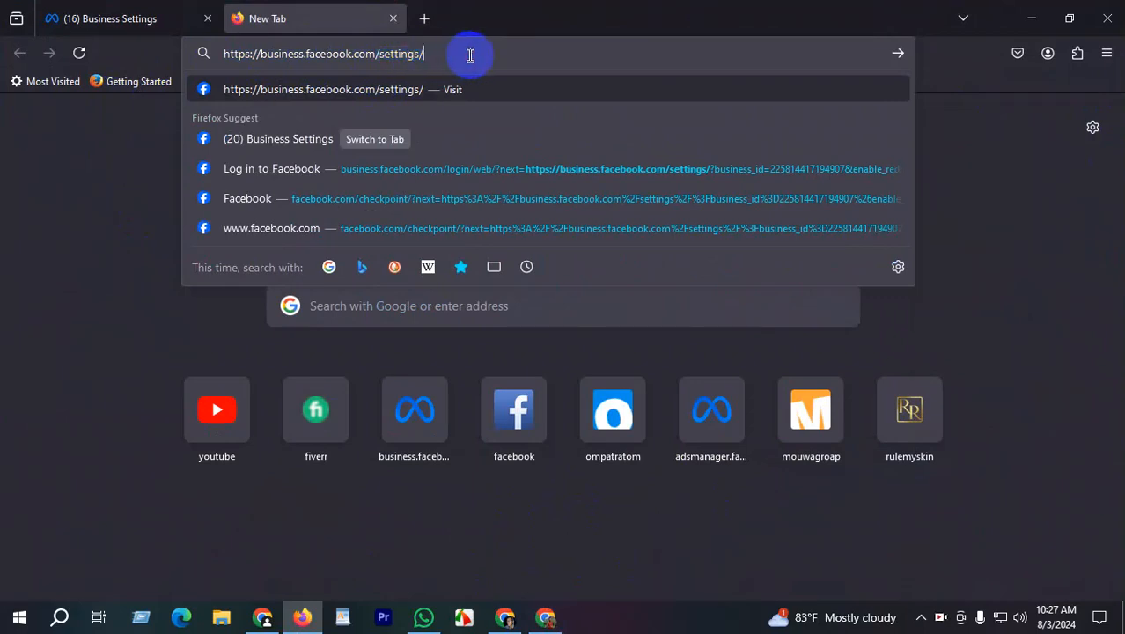
{"action": "left_click", "coordinate": [149, 202]}
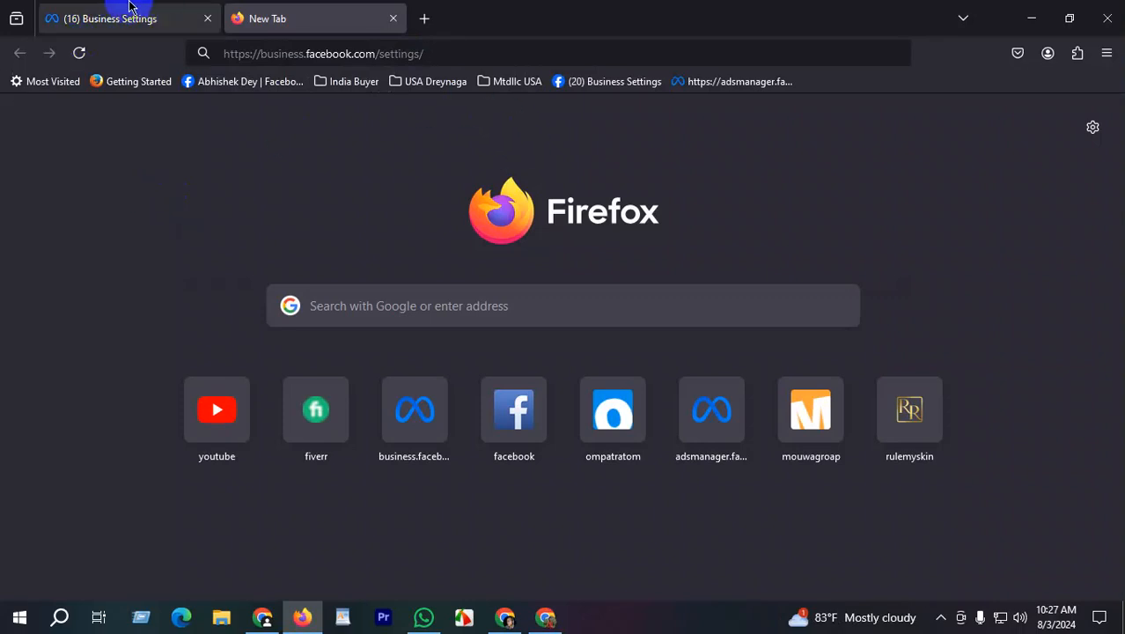
- Load the Business Settings address and review the four business portfolios on the selection page
{"action": "left_click", "coordinate": [442, 53]}
{"action": "key", "text": "Return"}
{"action": "left_click", "coordinate": [123, 17]}
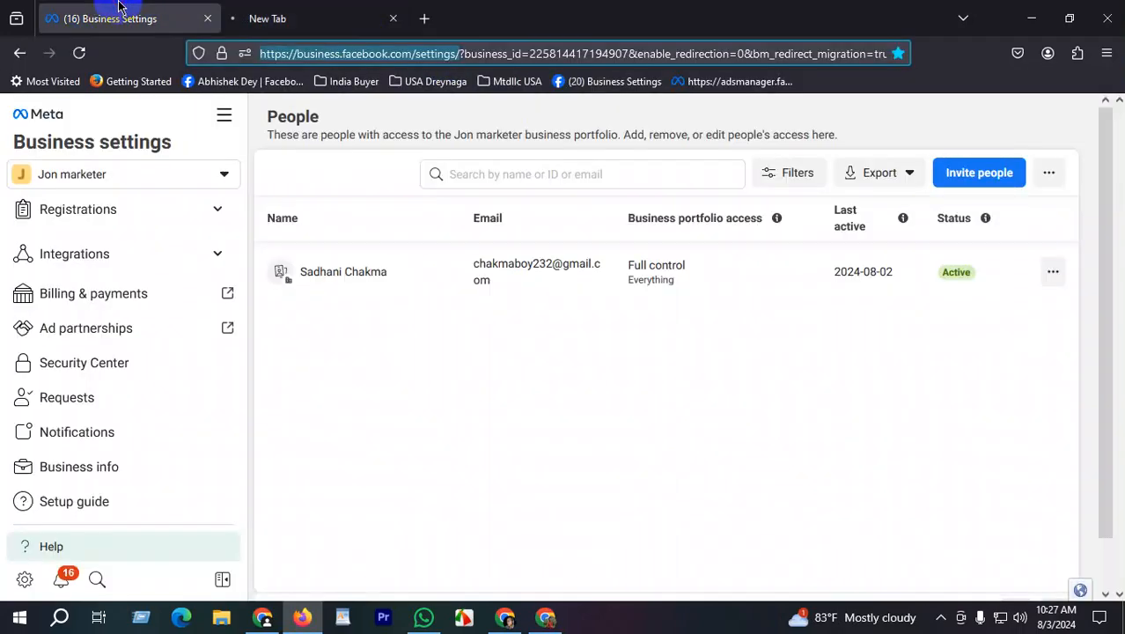
{"action": "scroll", "coordinate": [132, 352], "scroll_direction": "up", "scroll_amount": 5}
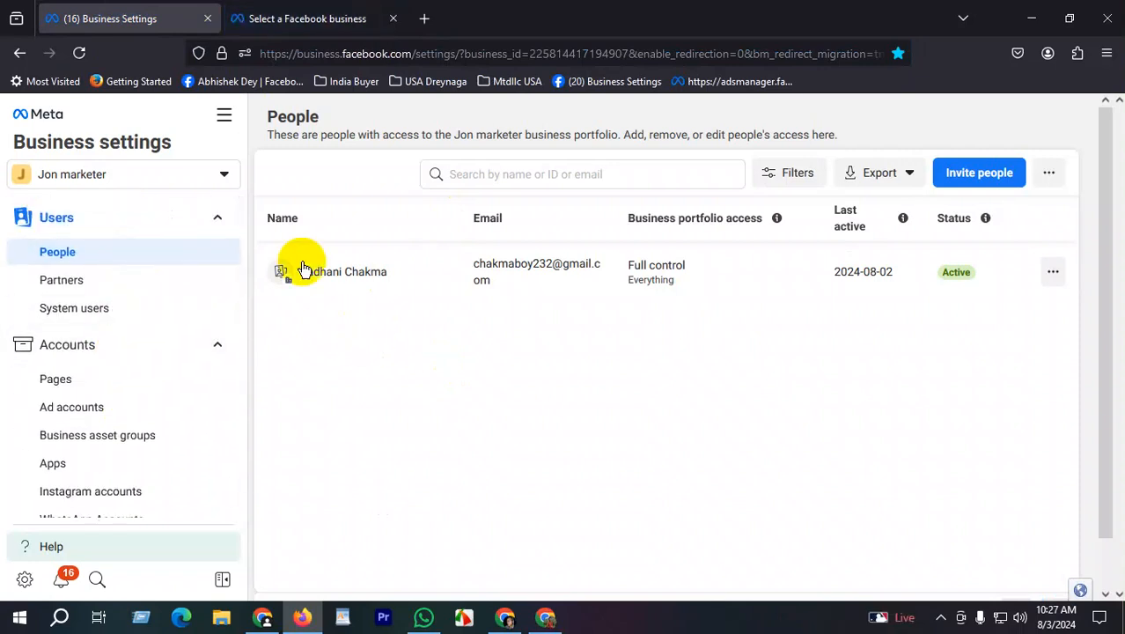
{"action": "left_click", "coordinate": [255, 16]}
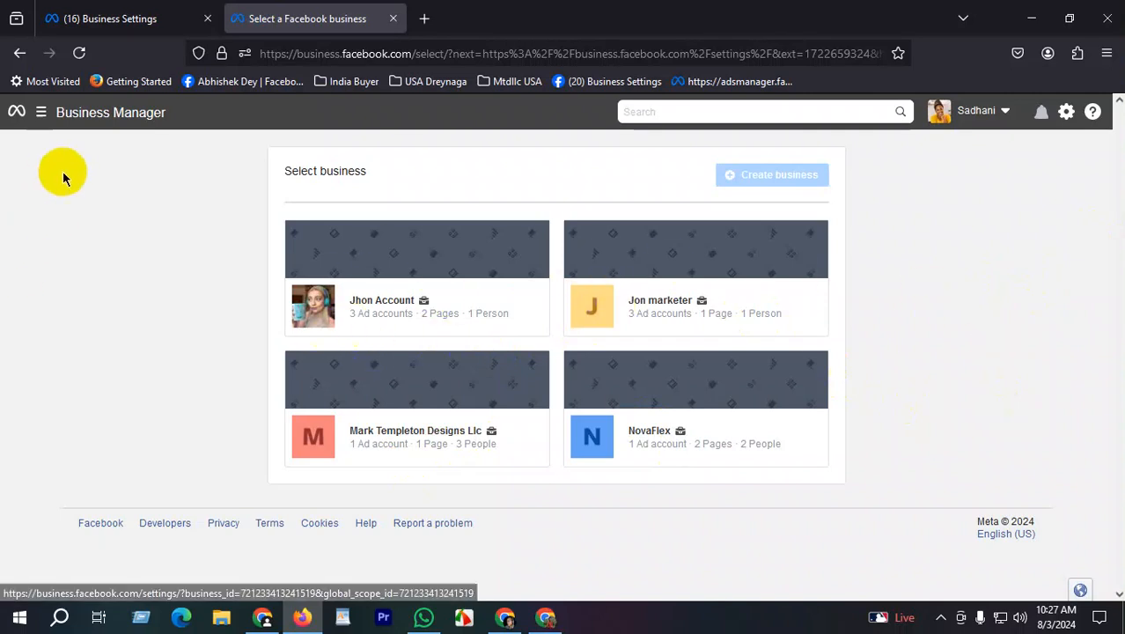
{"action": "left_click_drag", "start_coordinate": [277, 179], "coordinate": [889, 462]}
{"action": "left_click", "coordinate": [962, 340]}
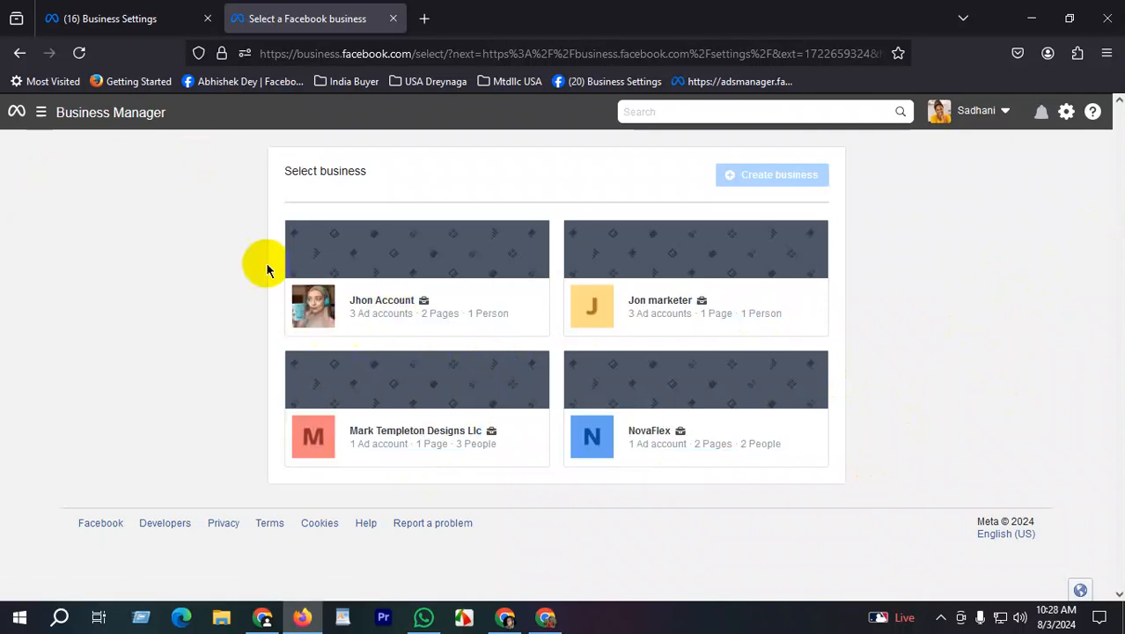
{"action": "left_click_drag", "start_coordinate": [195, 206], "coordinate": [1021, 427]}
{"action": "left_click", "coordinate": [1021, 428]}
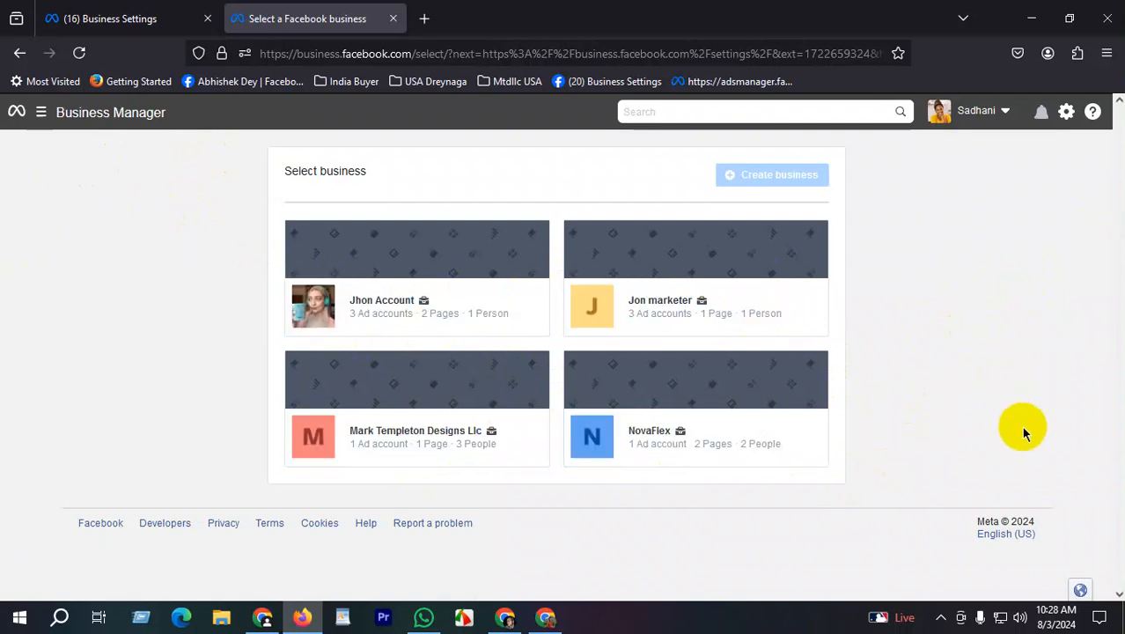
- Return to Jon marketer's settings and open People, showing one Full control member
{"action": "left_click", "coordinate": [193, 14]}
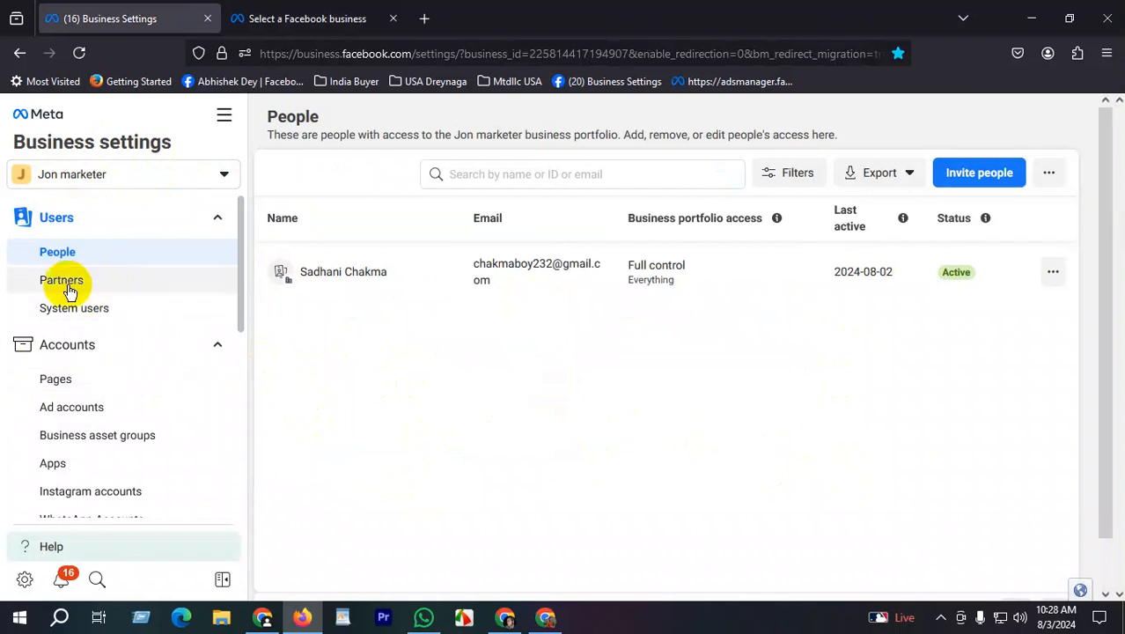
{"action": "left_click", "coordinate": [76, 254]}
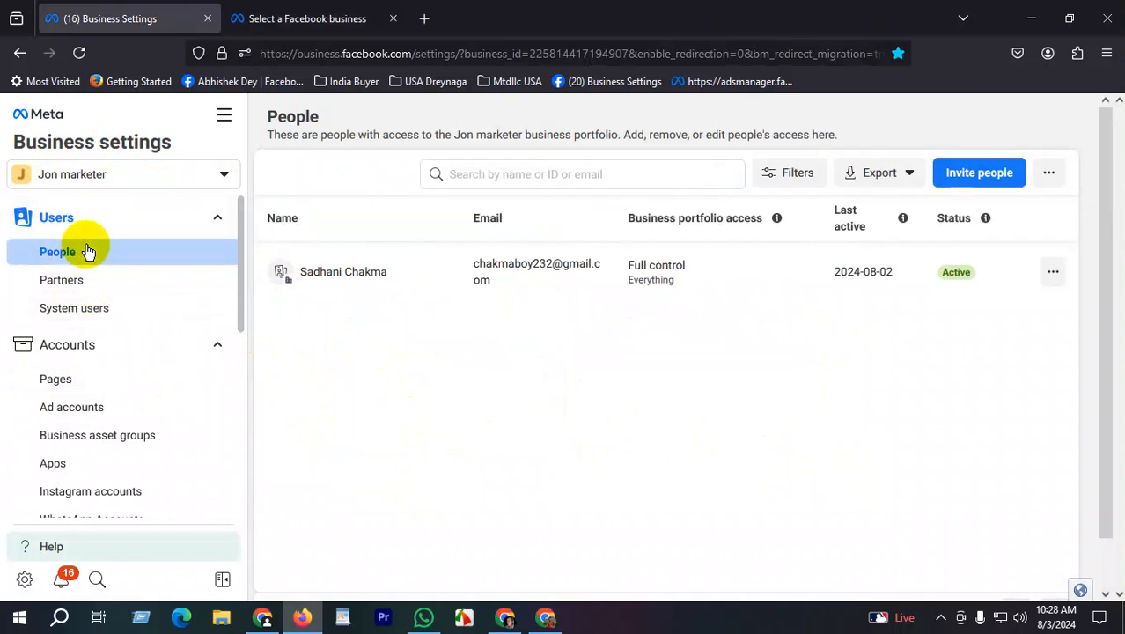
{"action": "left_click", "coordinate": [952, 176]}
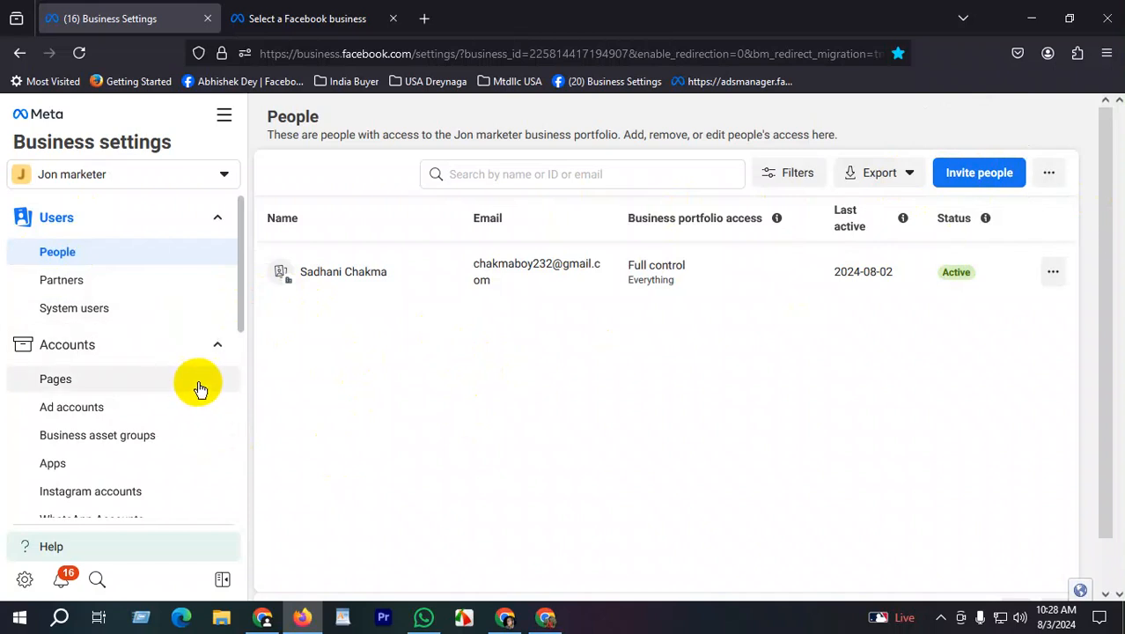
{"action": "left_click", "coordinate": [71, 379]}
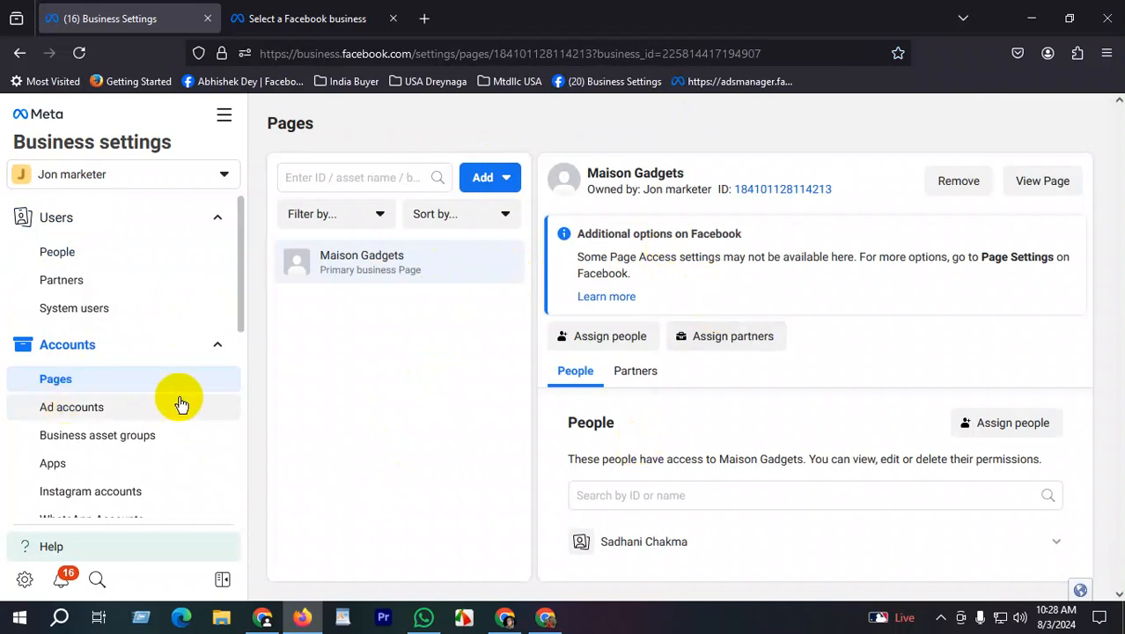
{"action": "left_click", "coordinate": [78, 414]}
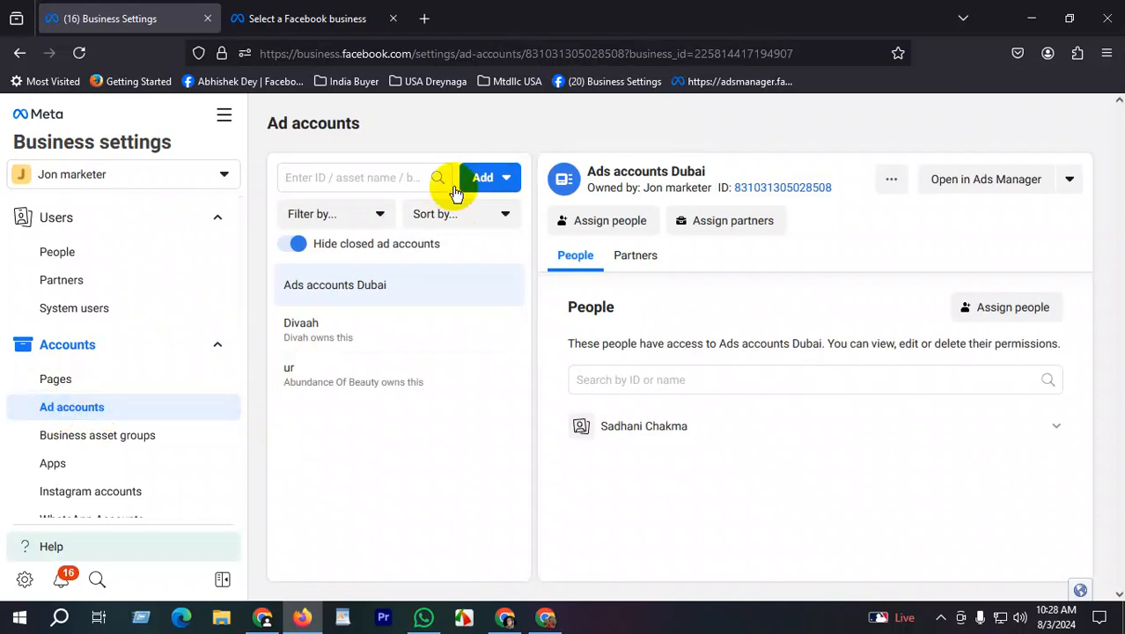
{"action": "left_click", "coordinate": [498, 183]}
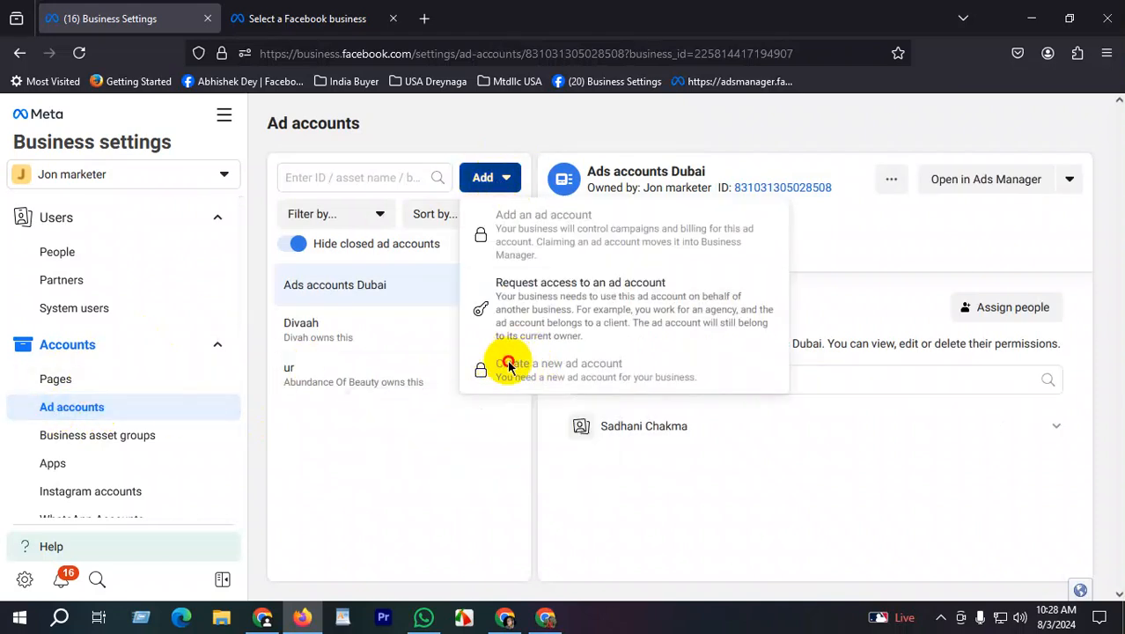
{"action": "left_click", "coordinate": [612, 368]}
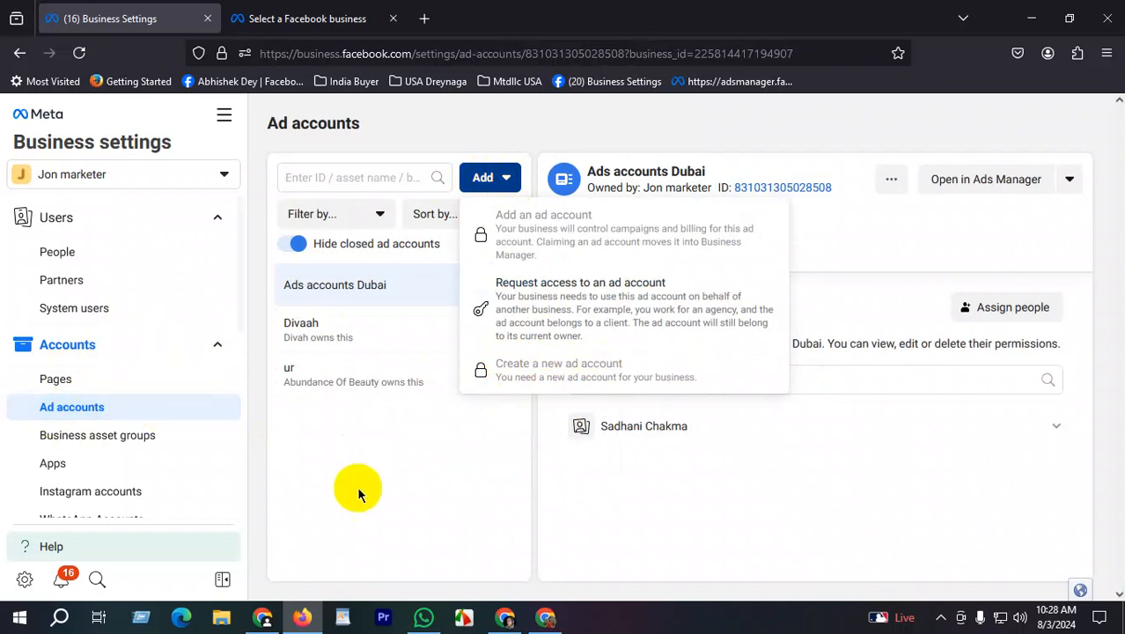
{"action": "left_click", "coordinate": [357, 486]}
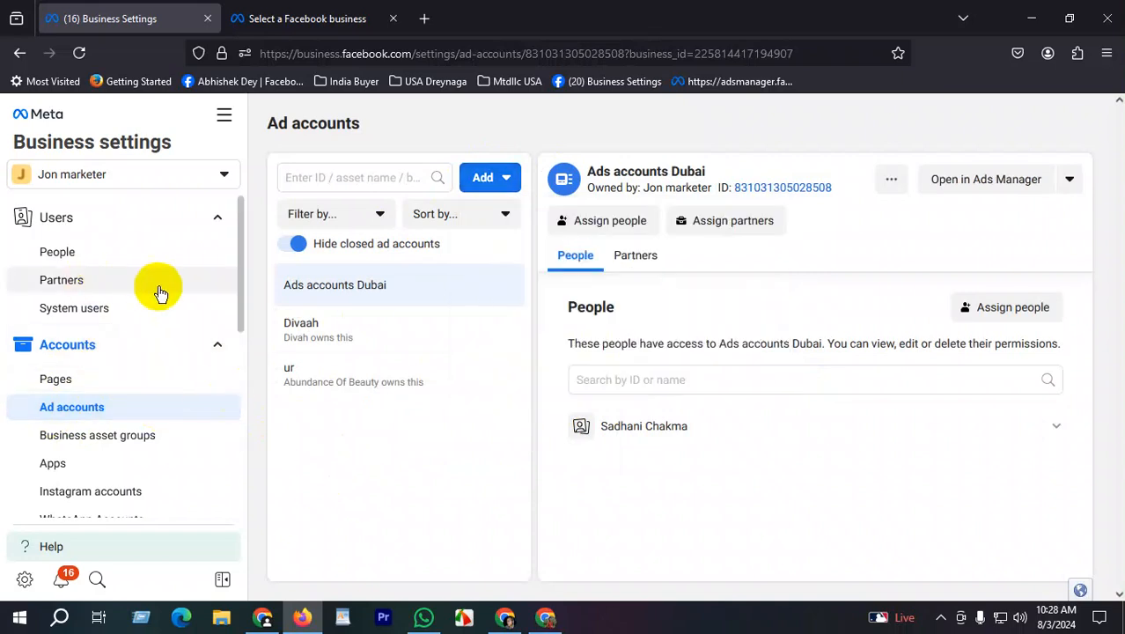
{"action": "left_click", "coordinate": [81, 252]}
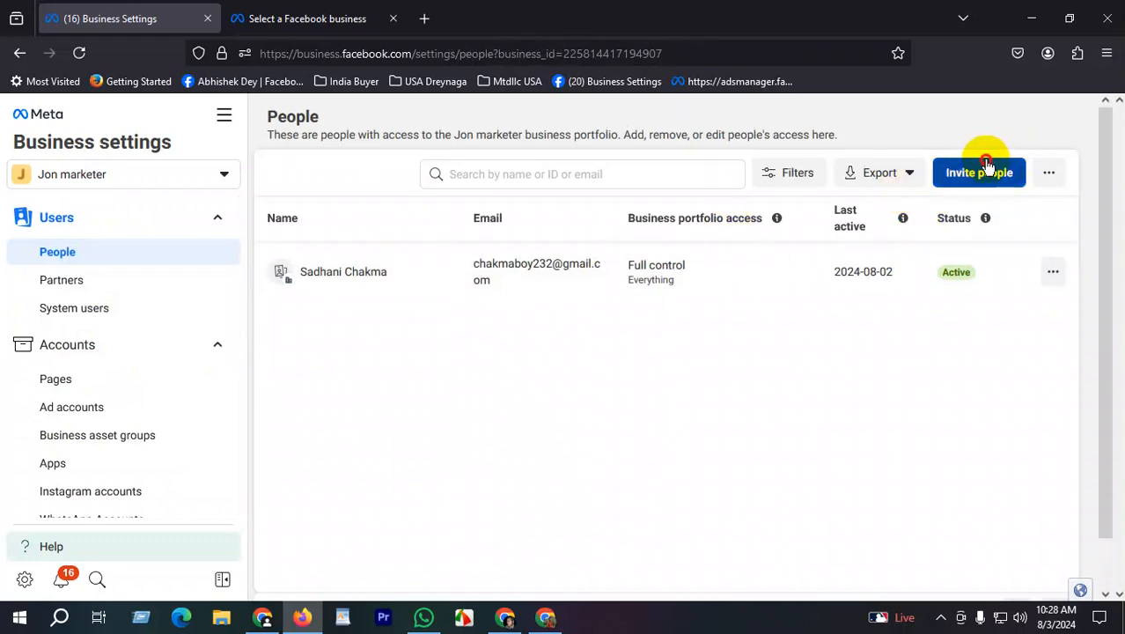
- Start an invitation, choose the suggested invitee e-mail address, and continue to task selection
{"action": "left_click", "coordinate": [959, 174]}
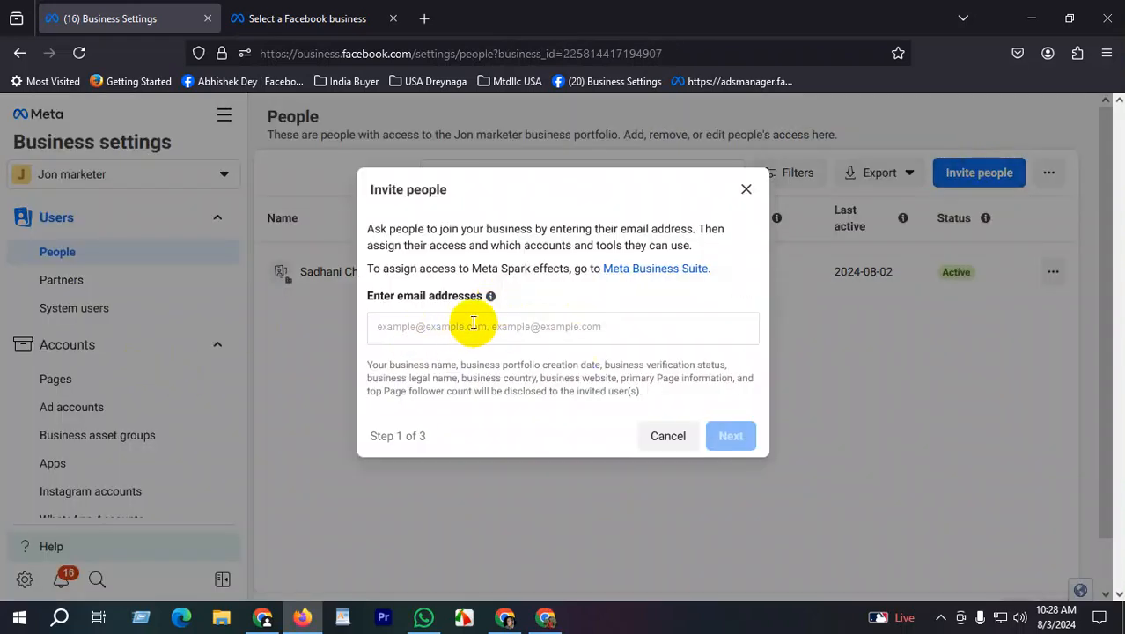
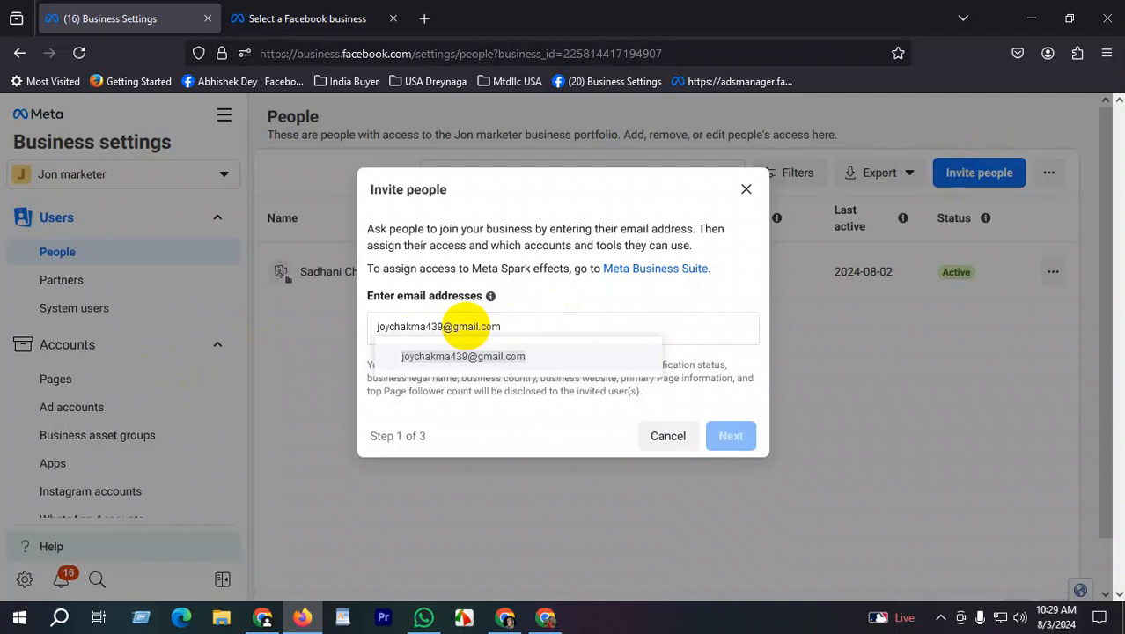
{"action": "left_click", "coordinate": [506, 369]}
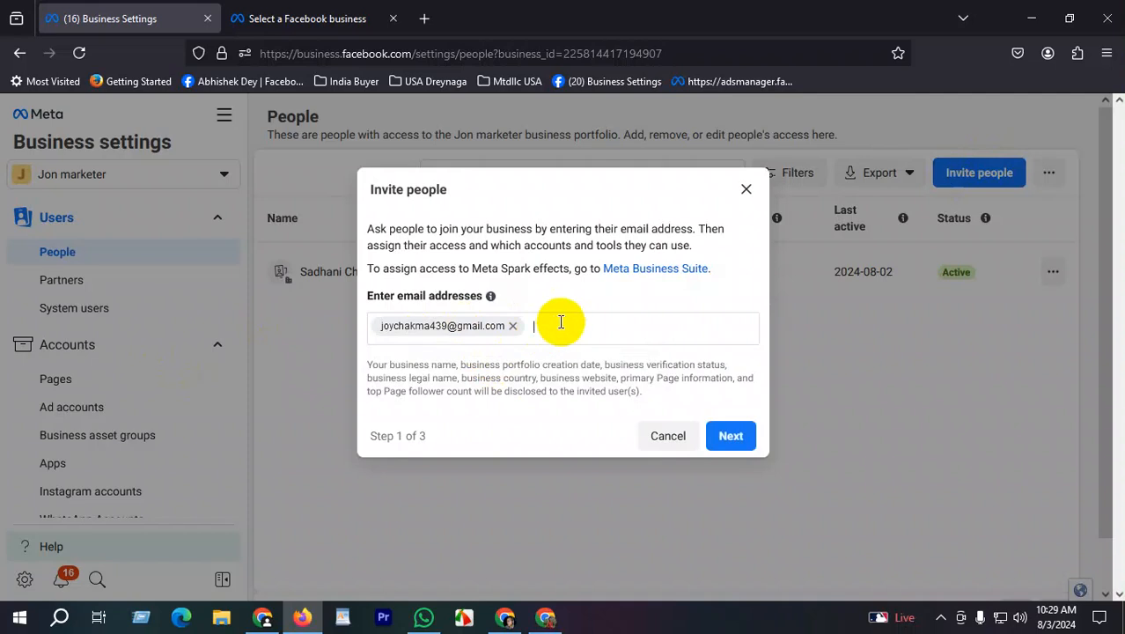
{"action": "left_click", "coordinate": [730, 436]}
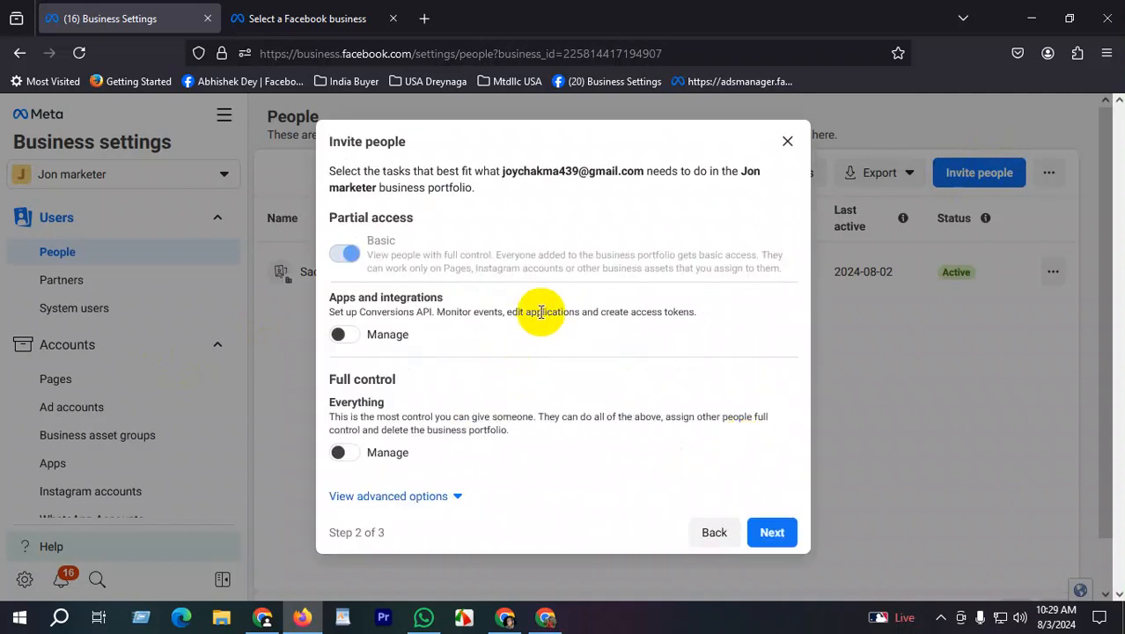
- Grant Apps and integrations Manage, Full control Manage, and advanced Finance View and Manage access
{"action": "left_click_drag", "start_coordinate": [317, 297], "coordinate": [389, 333]}
{"action": "left_click", "coordinate": [339, 336]}
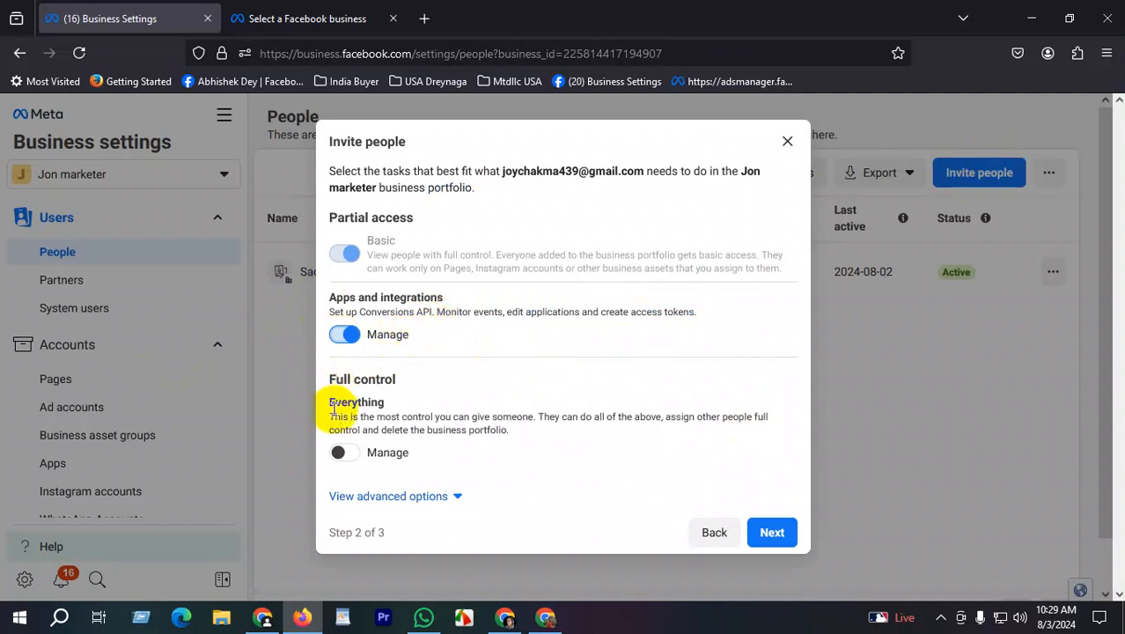
{"action": "left_click", "coordinate": [339, 452]}
{"action": "scroll", "coordinate": [382, 509], "scroll_direction": "down", "scroll_amount": 1}
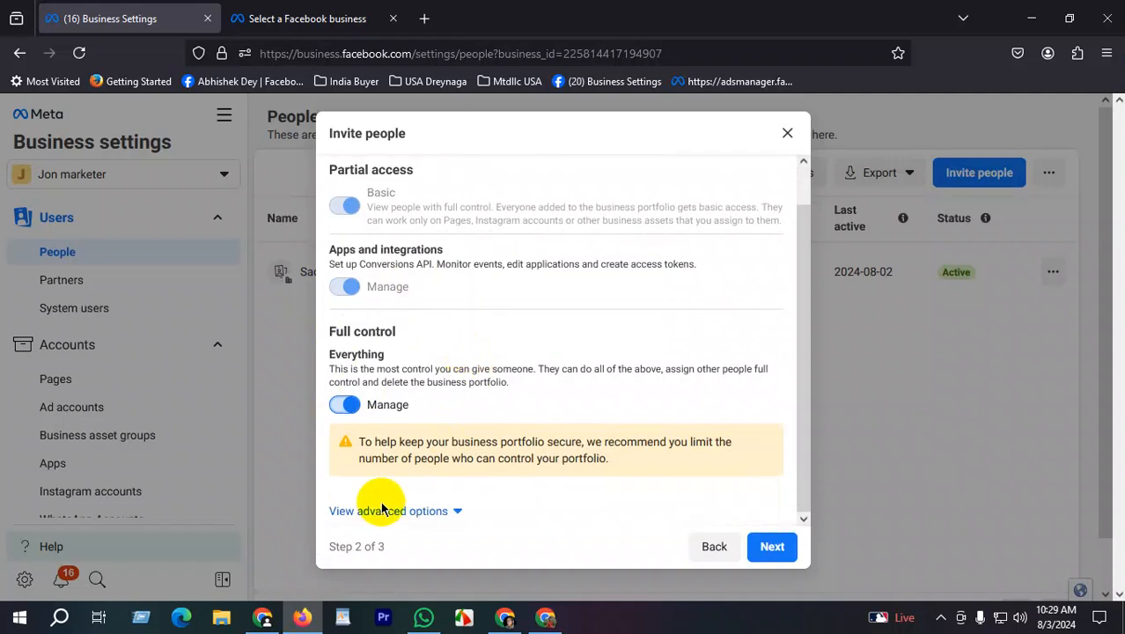
{"action": "left_click", "coordinate": [427, 510]}
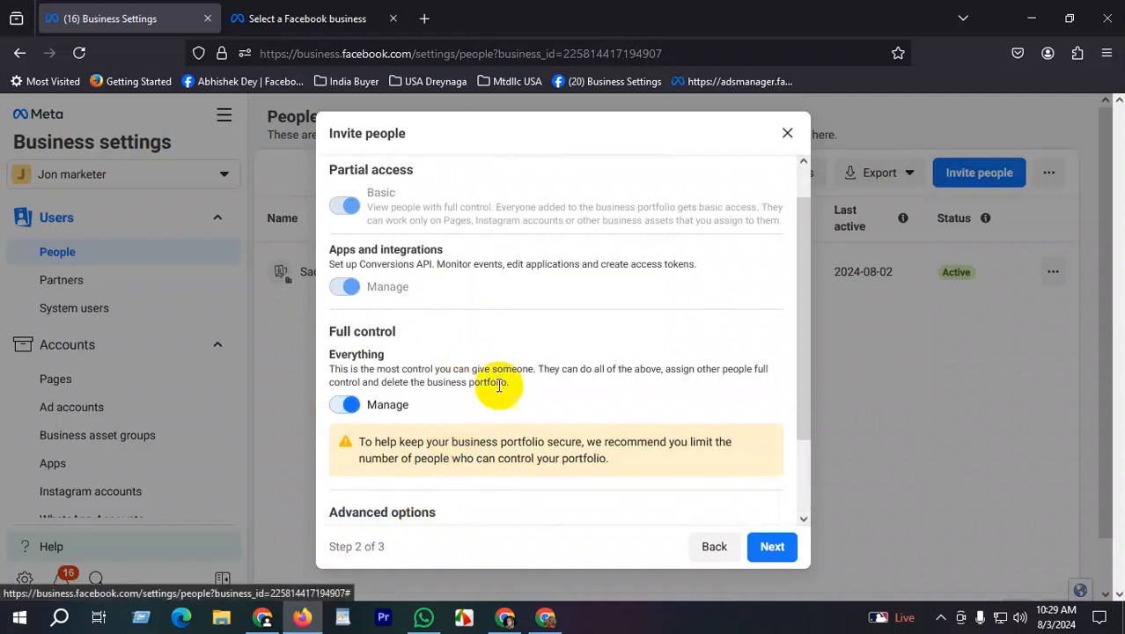
{"action": "scroll", "coordinate": [502, 390], "scroll_direction": "down", "scroll_amount": 2}
{"action": "left_click", "coordinate": [337, 490]}
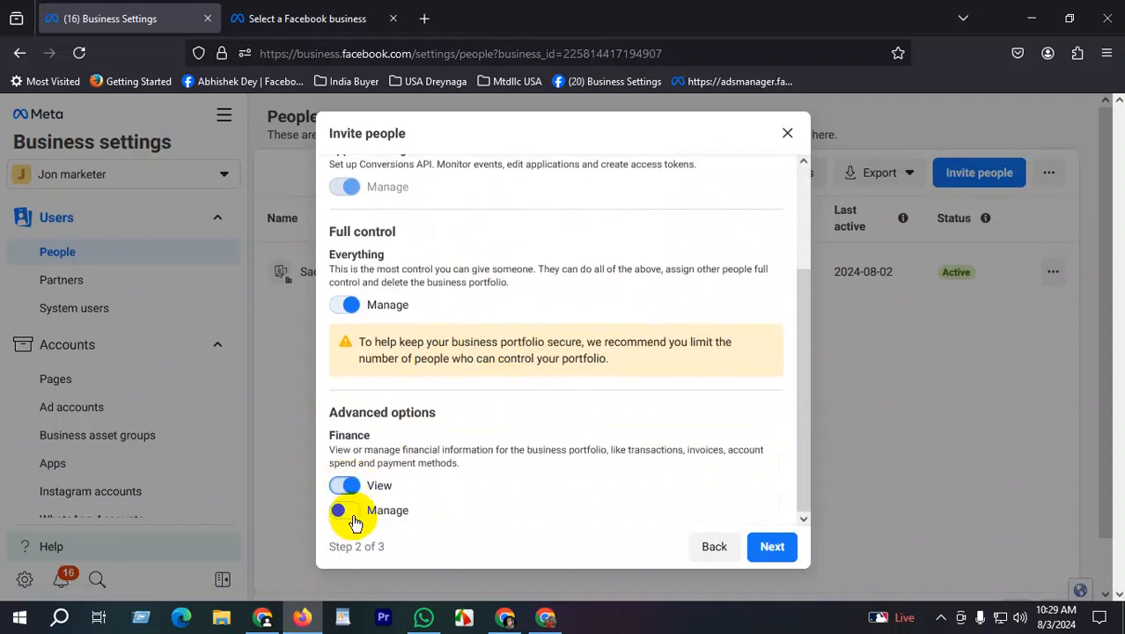
{"action": "left_click", "coordinate": [771, 546]}
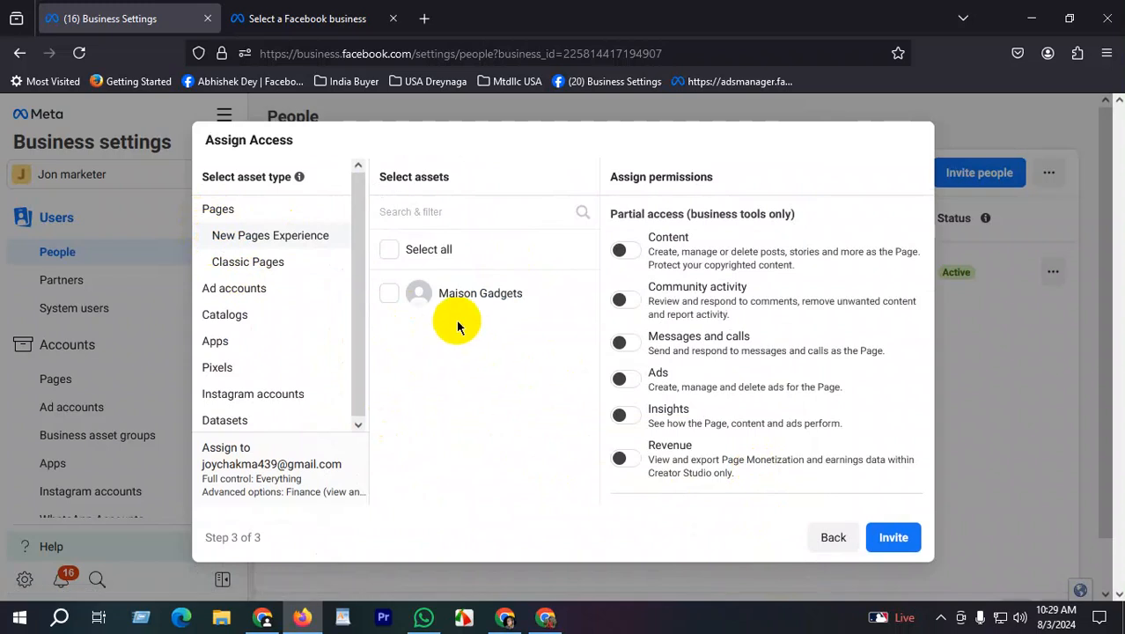
- Select all Pages, including Maison Gadgets, with Everything (full control) access
{"action": "left_click", "coordinate": [390, 254]}
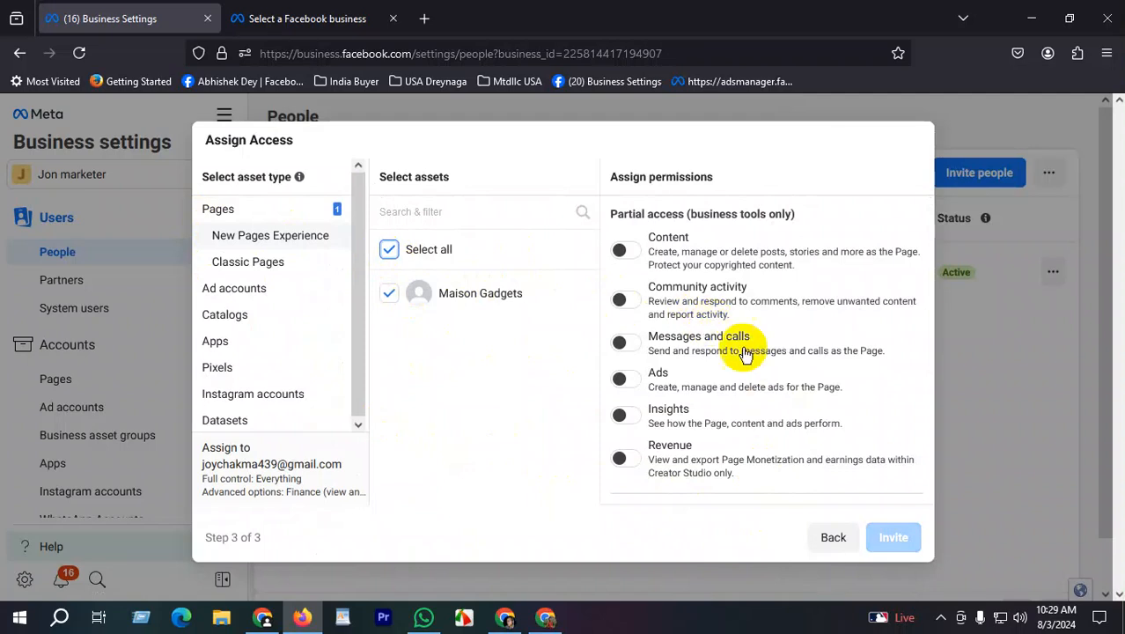
{"action": "scroll", "coordinate": [744, 337], "scroll_direction": "down", "scroll_amount": 4}
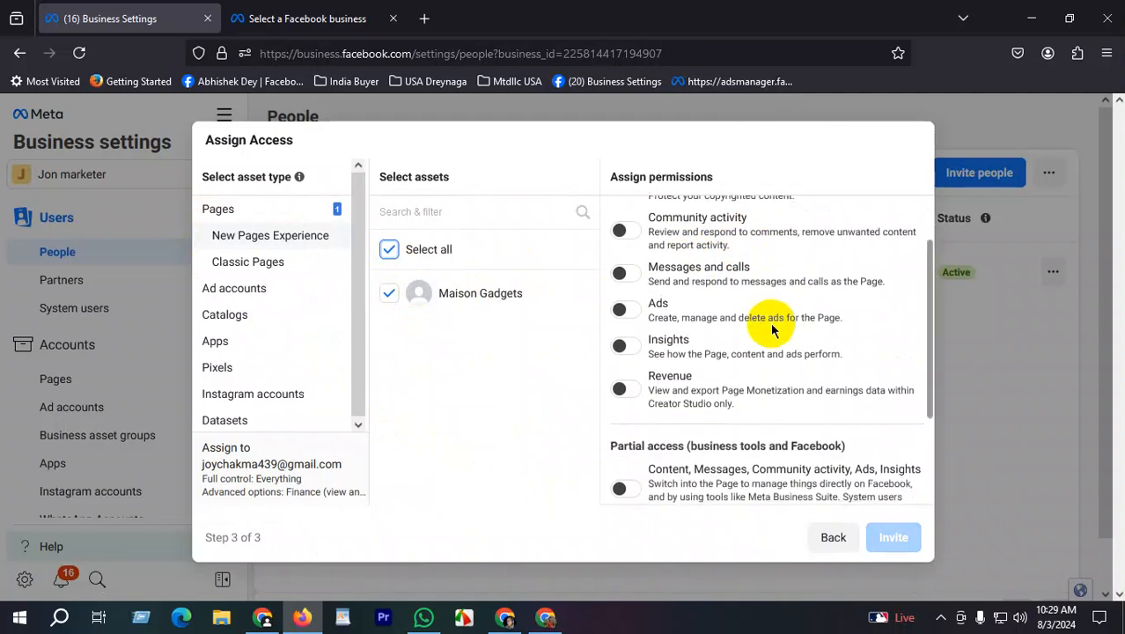
{"action": "left_click_drag", "start_coordinate": [614, 400], "coordinate": [652, 447]}
{"action": "left_click", "coordinate": [619, 454]}
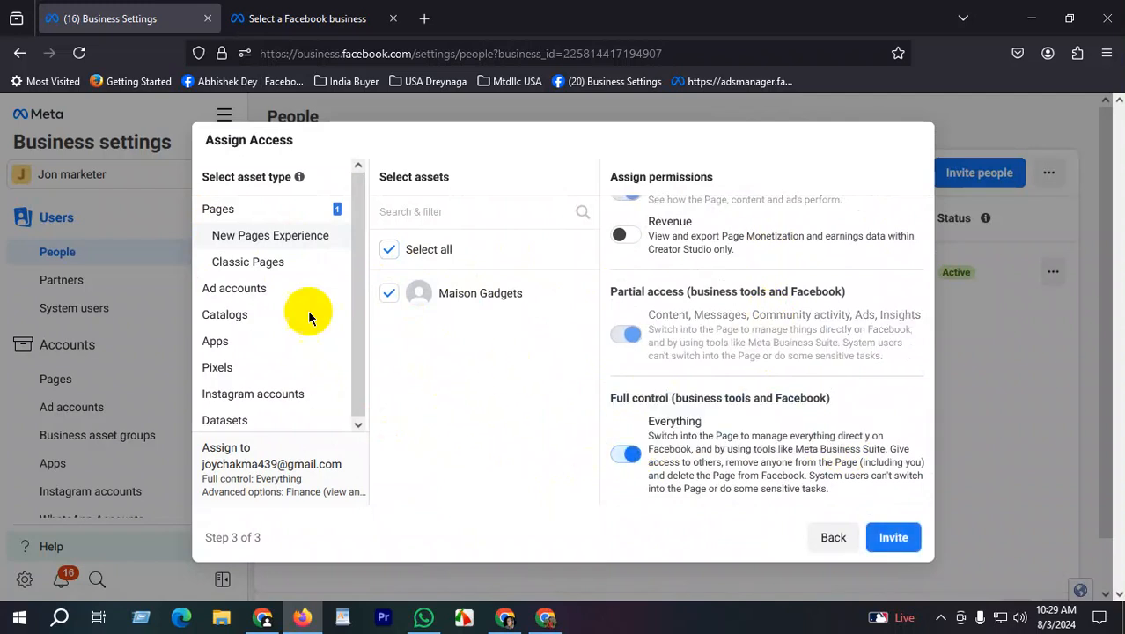
- Give full control of the three ad accounts and send the invitation
{"action": "left_click", "coordinate": [243, 289]}
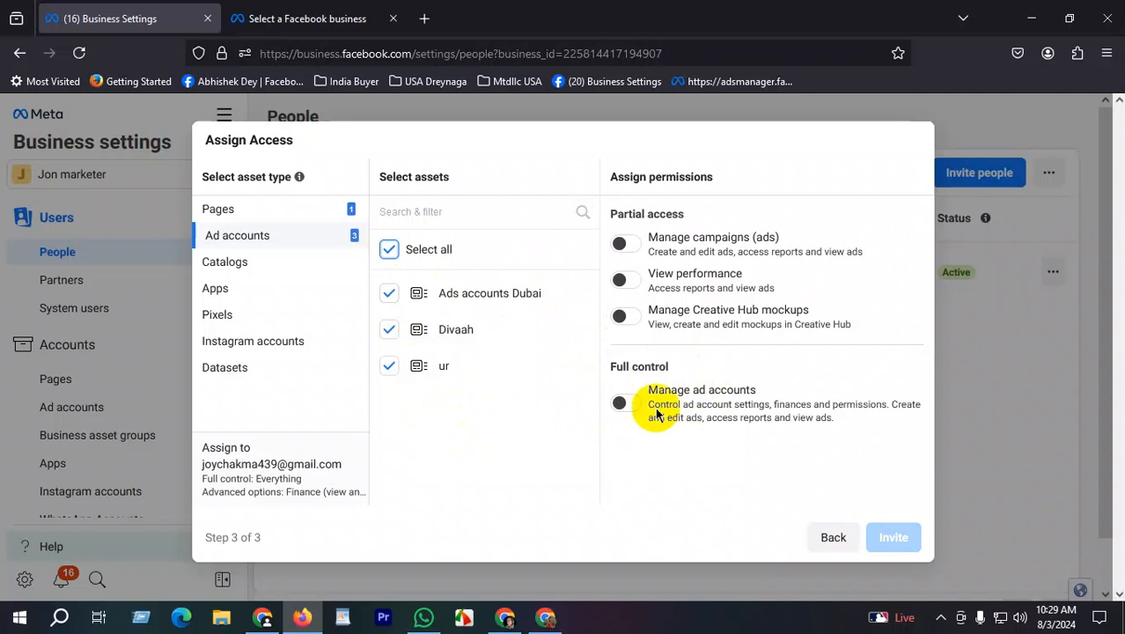
{"action": "left_click", "coordinate": [622, 401]}
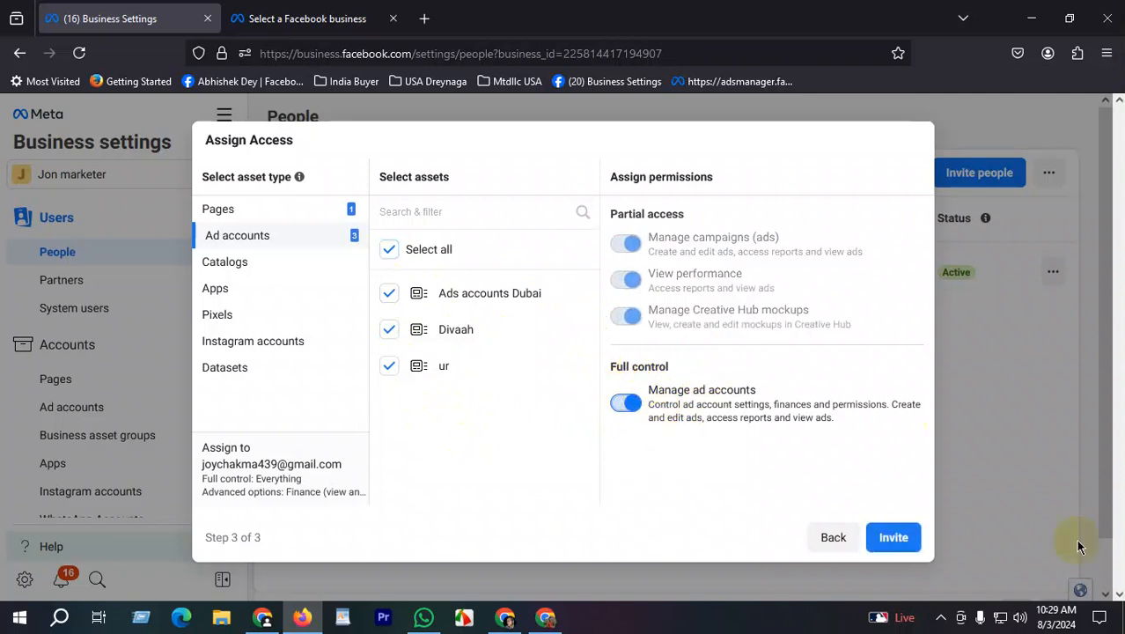
{"action": "left_click", "coordinate": [895, 538]}
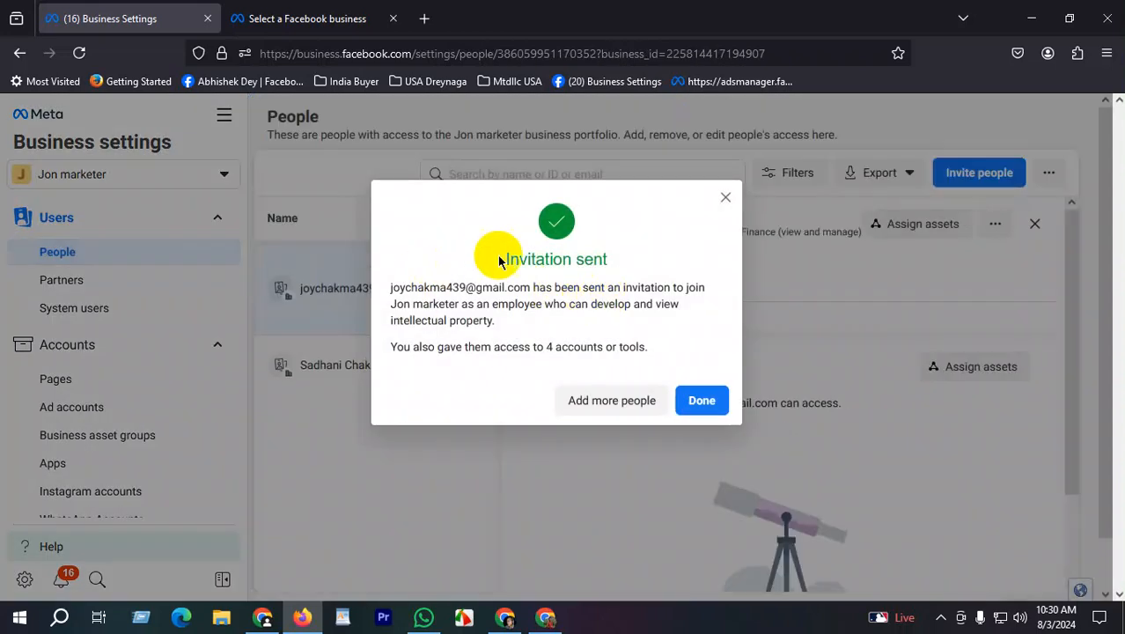
- Switch to Chrome and open a new blank tab
{"action": "left_click_drag", "start_coordinate": [409, 233], "coordinate": [674, 316]}
{"action": "left_click", "coordinate": [674, 316]}
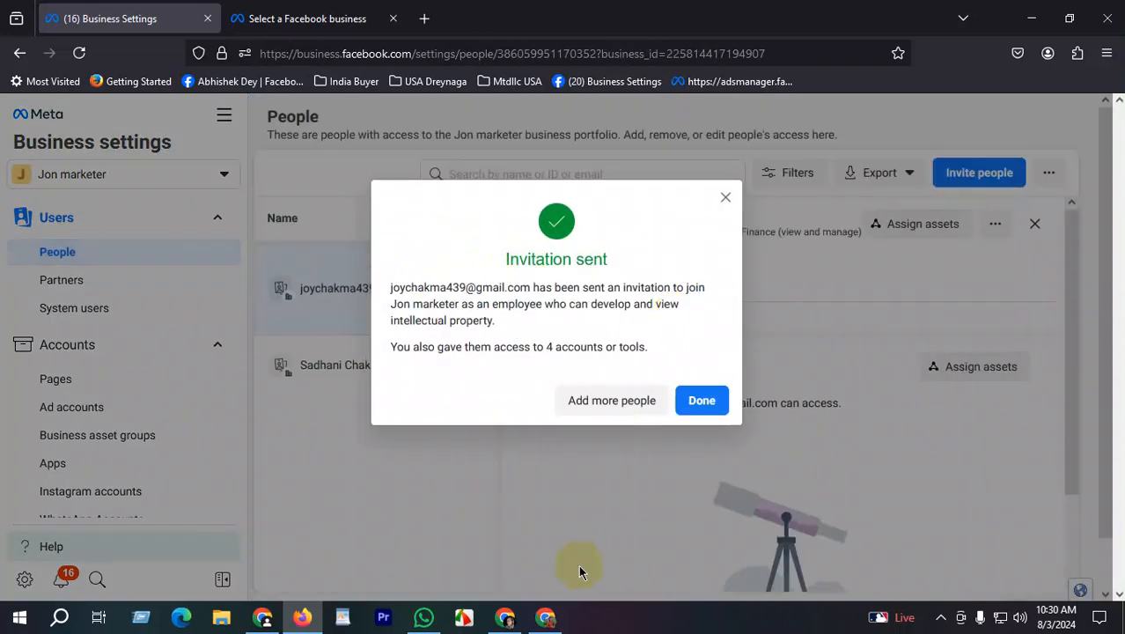
{"action": "left_click", "coordinate": [508, 623]}
{"action": "left_click", "coordinate": [671, 15]}
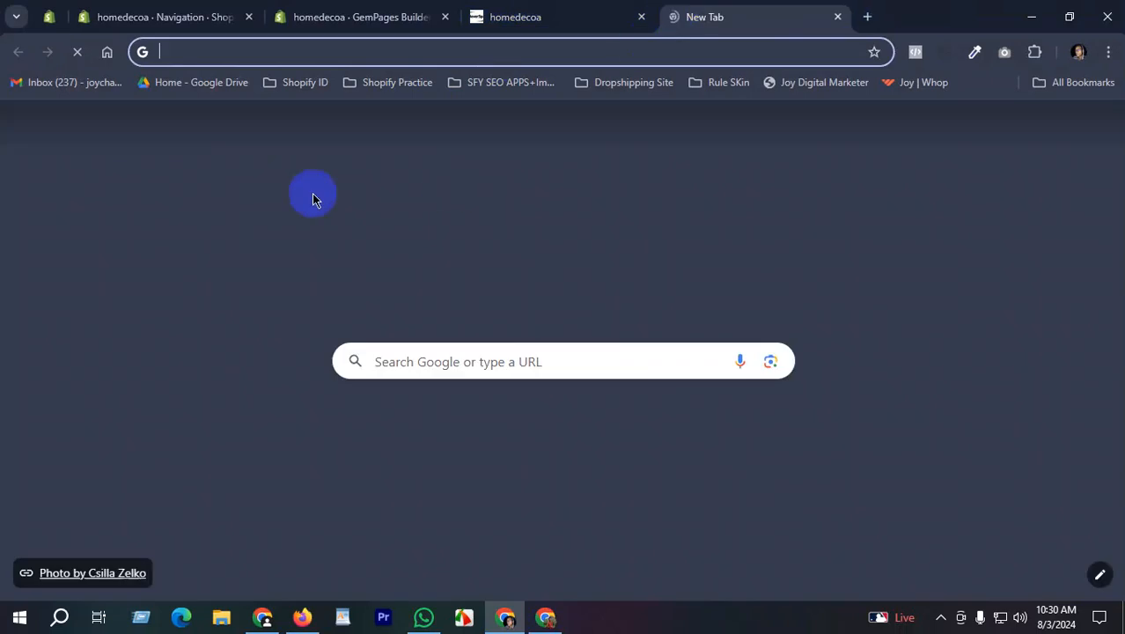
- Refresh Gmail's Social inbox and open Facebook's invitation to join Jon marketer's portfolio
{"action": "left_click", "coordinate": [62, 84]}
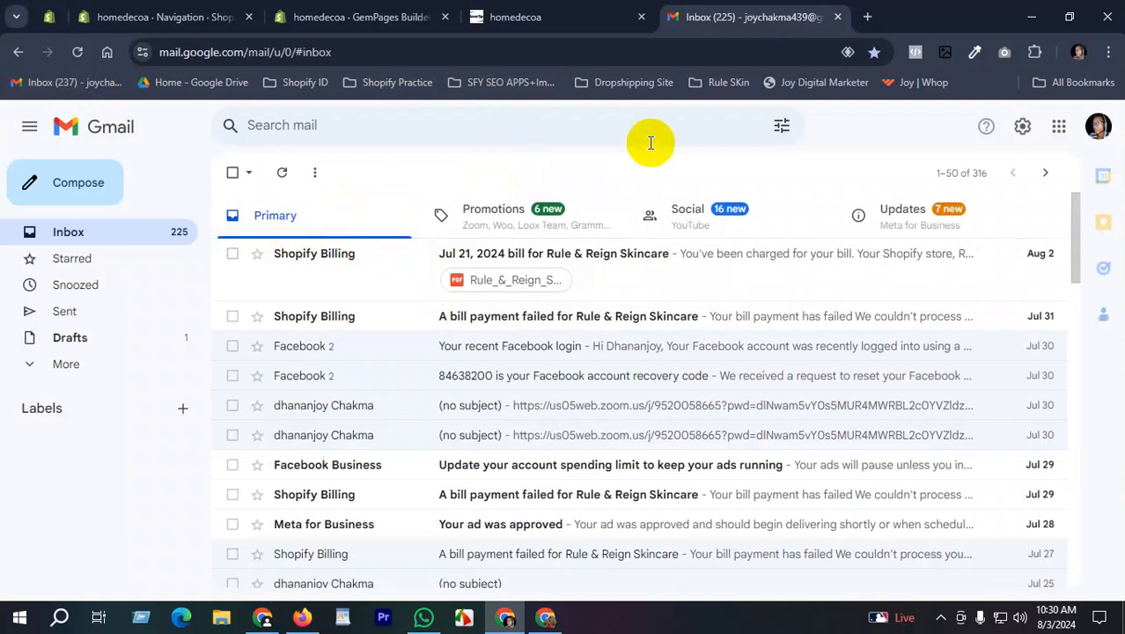
{"action": "left_click", "coordinate": [691, 216]}
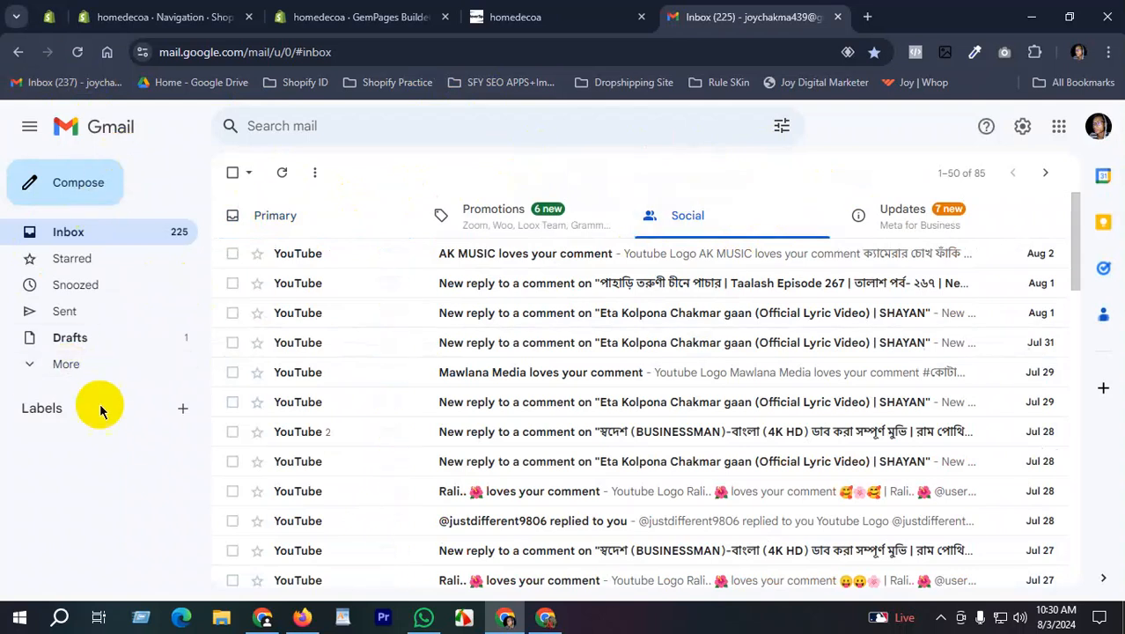
{"action": "left_click", "coordinate": [280, 173]}
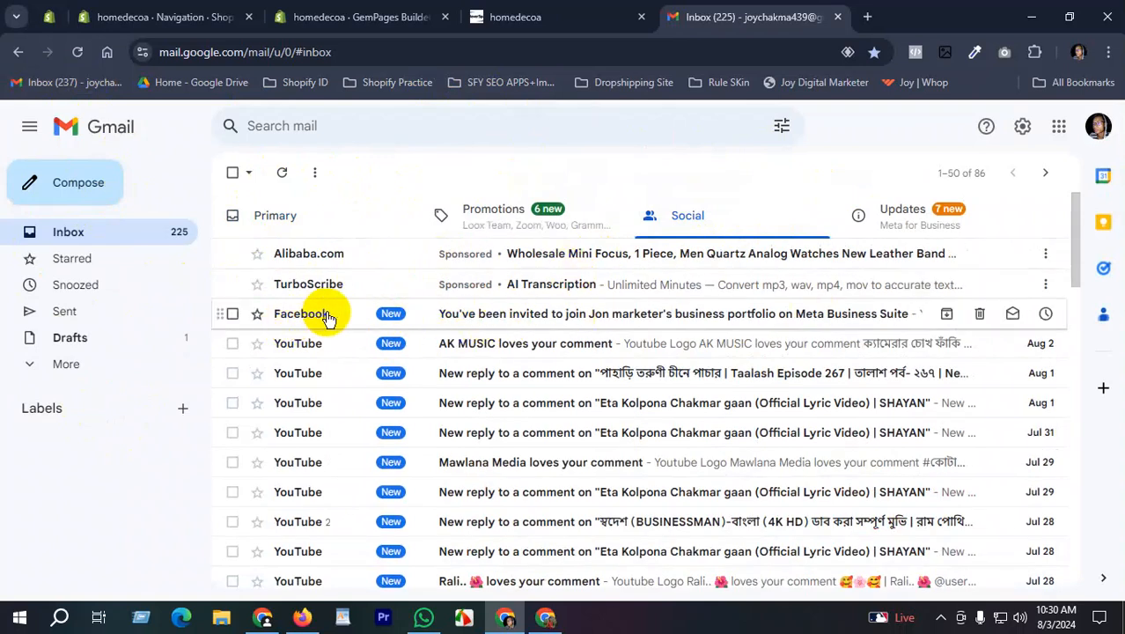
{"action": "left_click", "coordinate": [576, 315]}
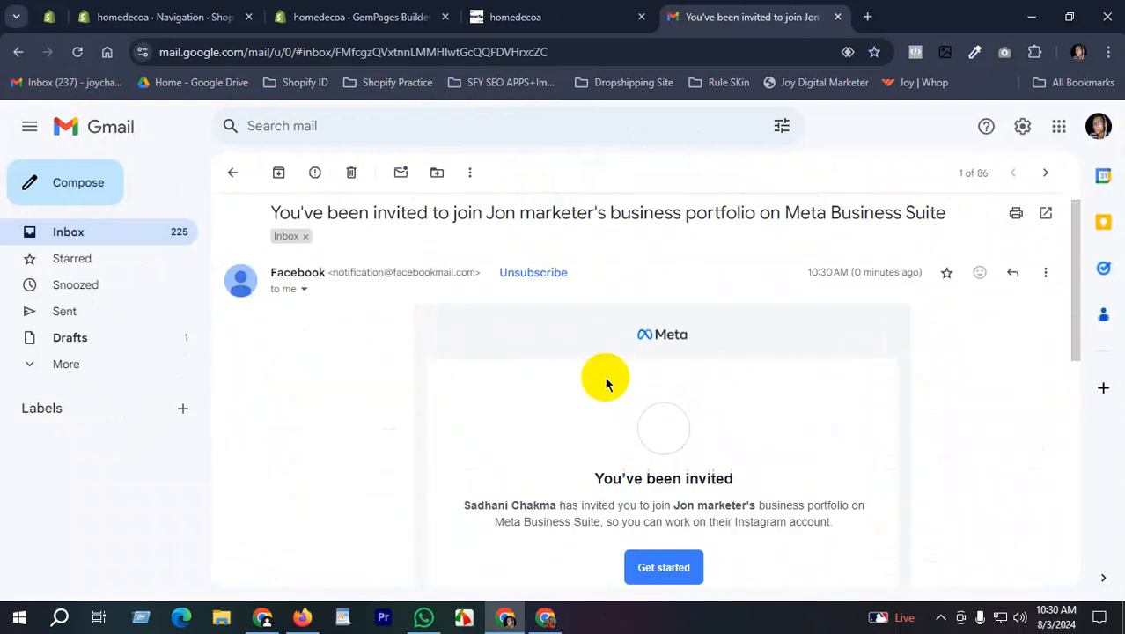
- Follow the e-mail's Get started link to Meta's business tools login page
{"action": "left_click_drag", "start_coordinate": [434, 513], "coordinate": [707, 509]}
{"action": "left_click", "coordinate": [764, 480]}
{"action": "scroll", "coordinate": [713, 470], "scroll_direction": "down", "scroll_amount": 2}
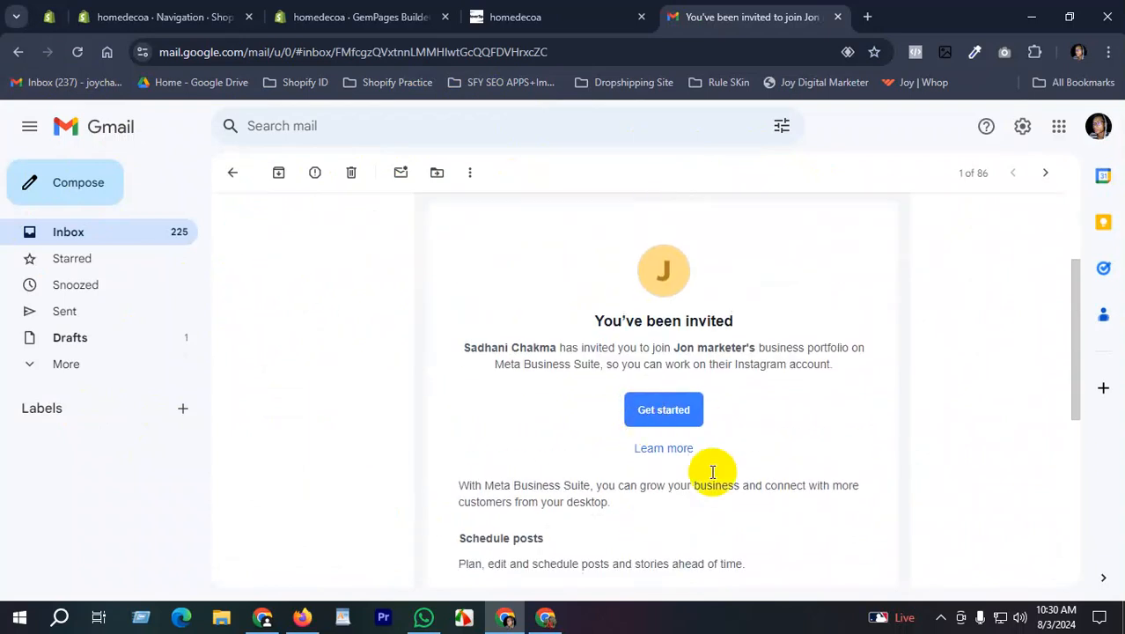
{"action": "left_click", "coordinate": [666, 418]}
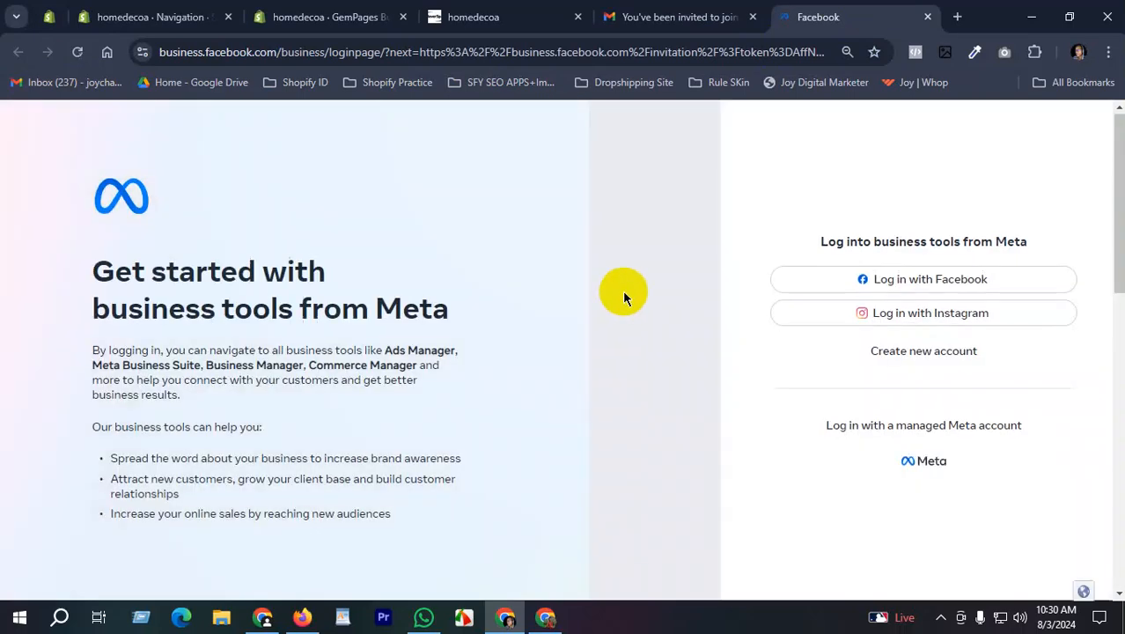
{"action": "scroll", "coordinate": [508, 263], "scroll_direction": "up", "scroll_amount": 3}
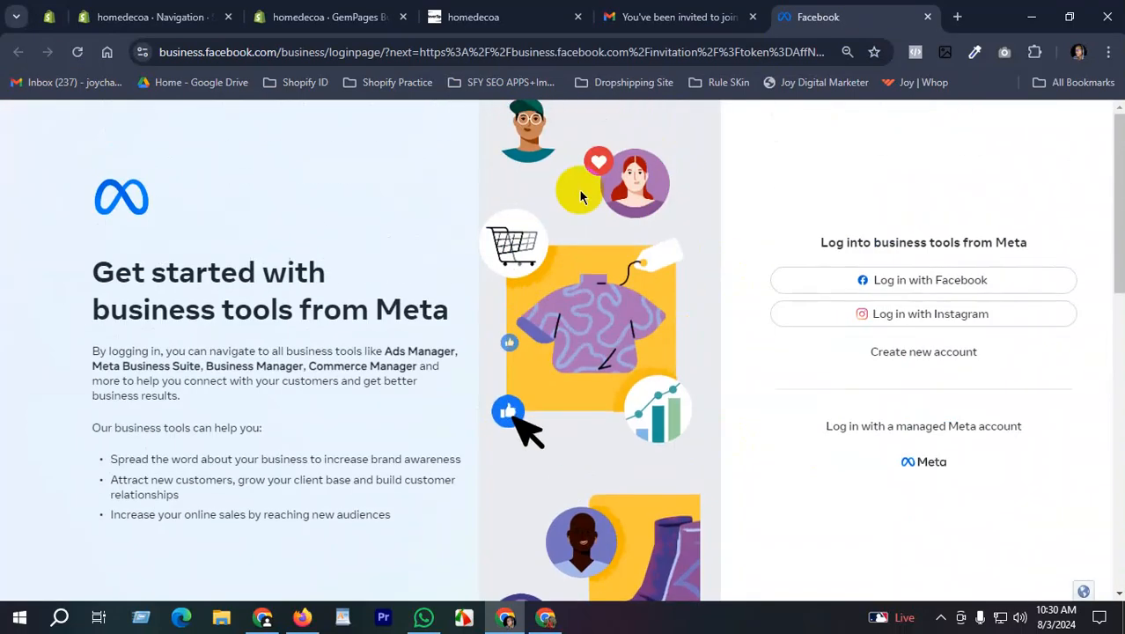